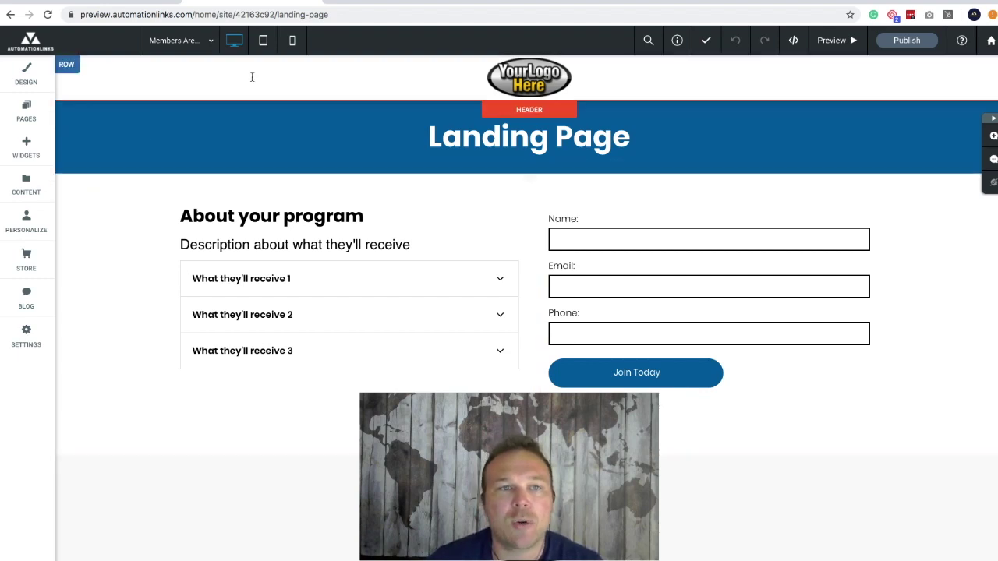
Load the automationlinks.com homepage in a new browser tab
click(205, 41)
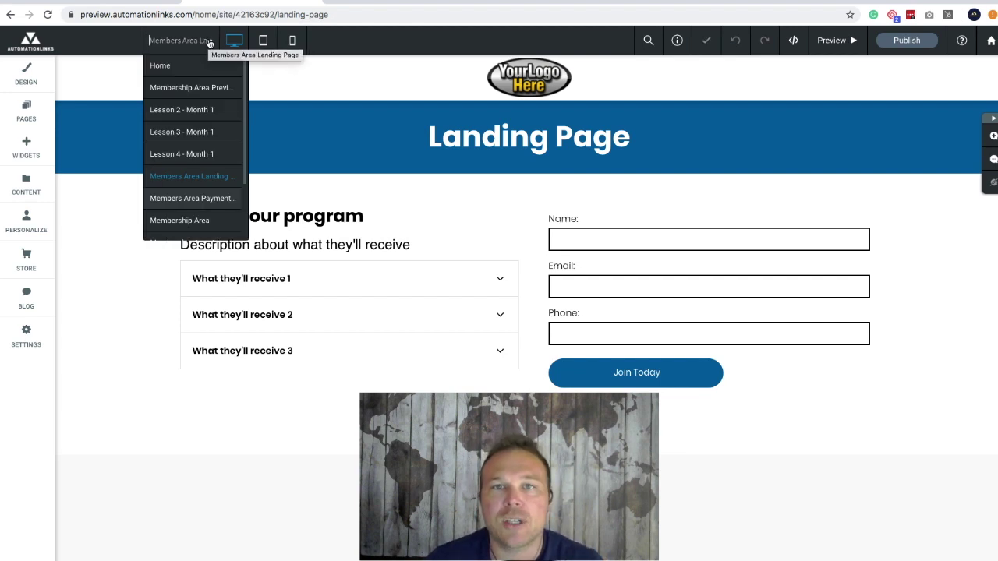
click(207, 39)
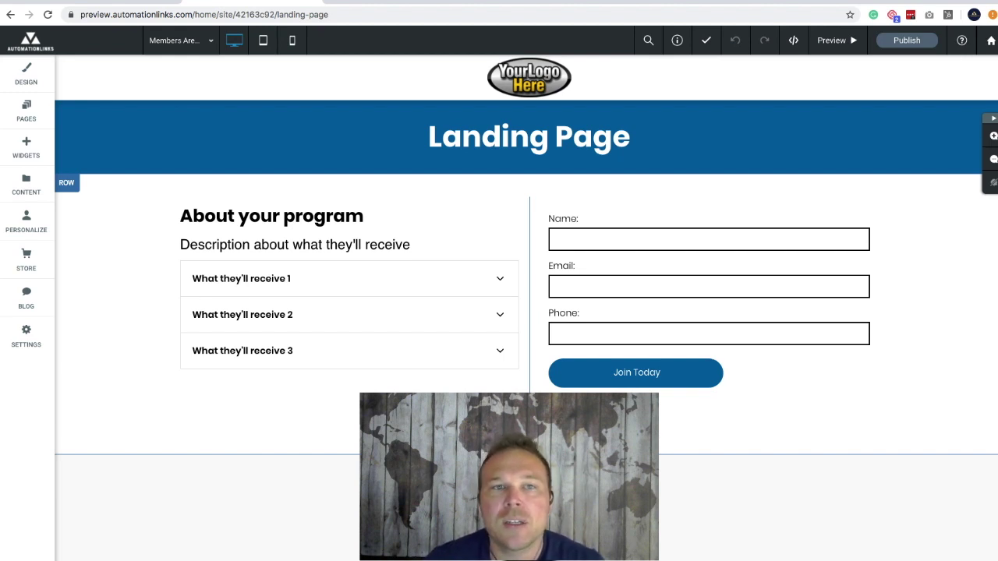
click(363, 1)
text(aut)
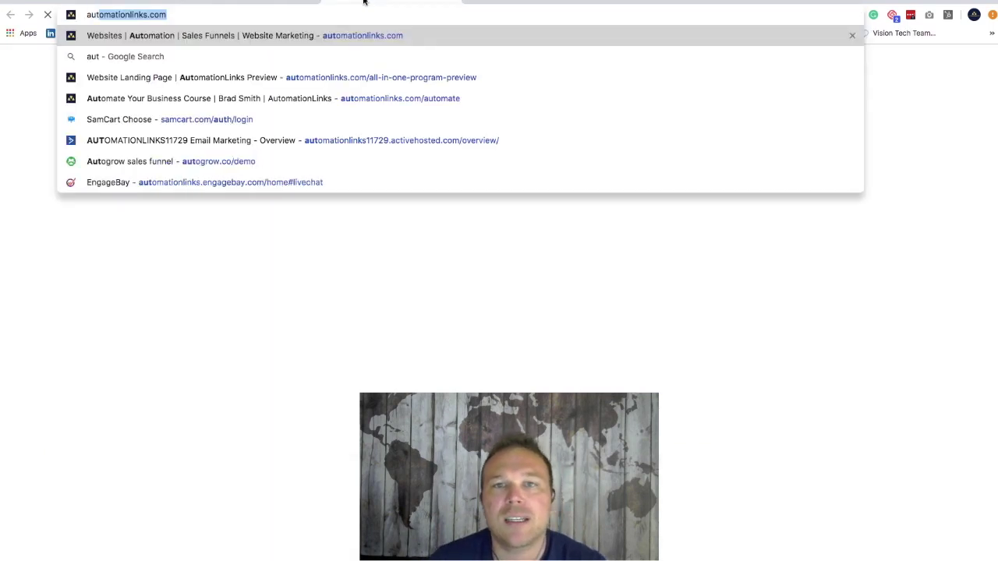
key(Return)
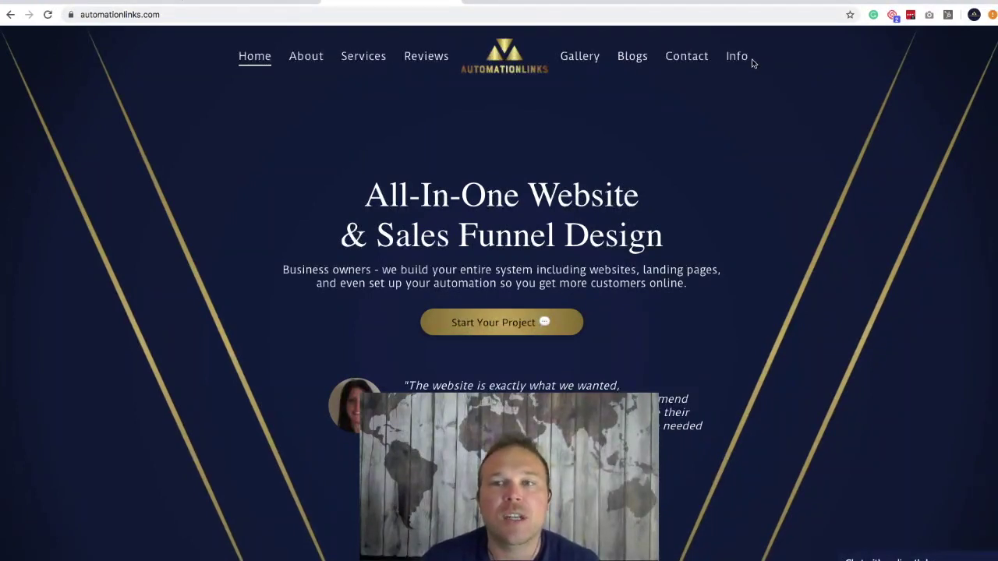
Check the website's Info menu, then return to the landing page editor
click(755, 58)
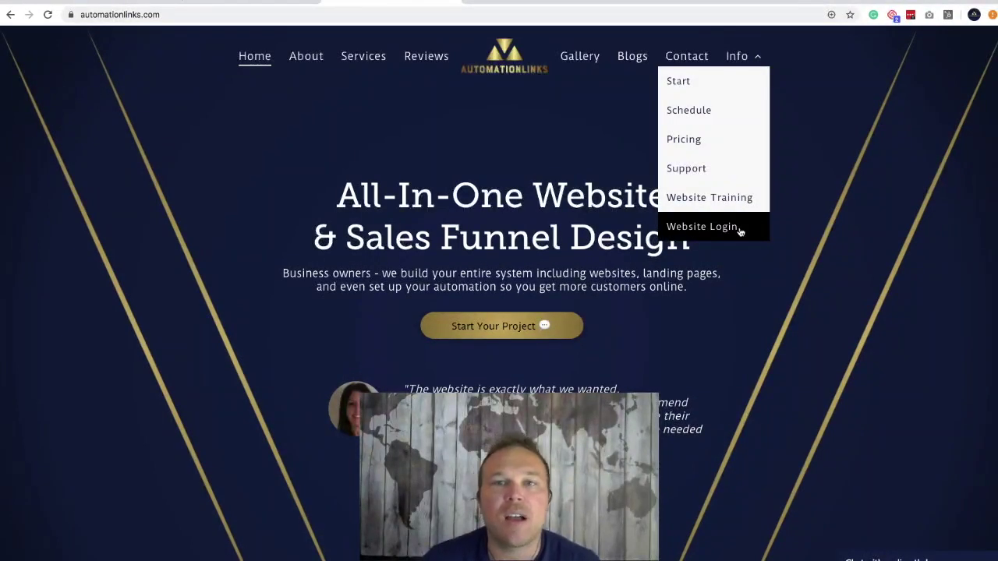
click(240, 0)
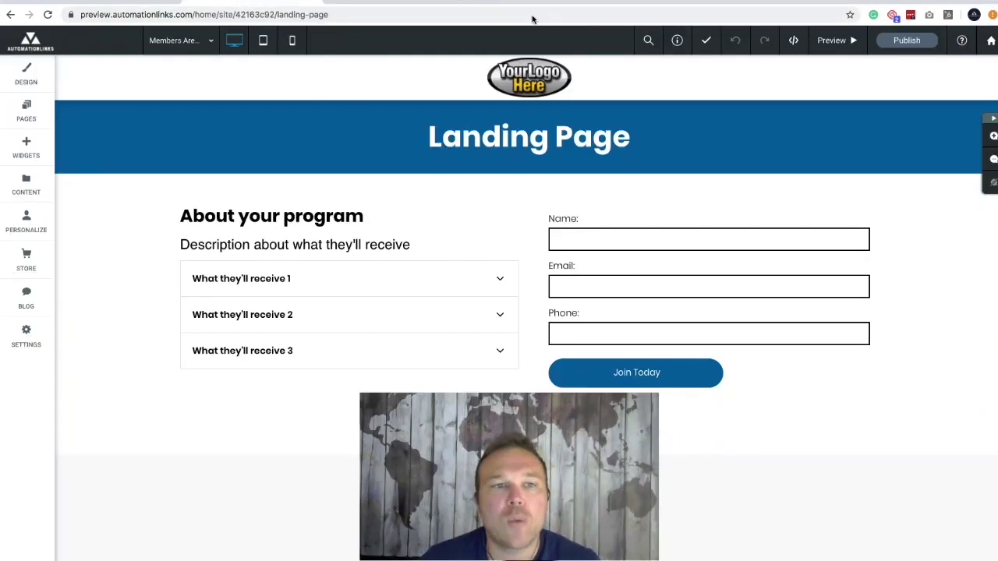
click(209, 41)
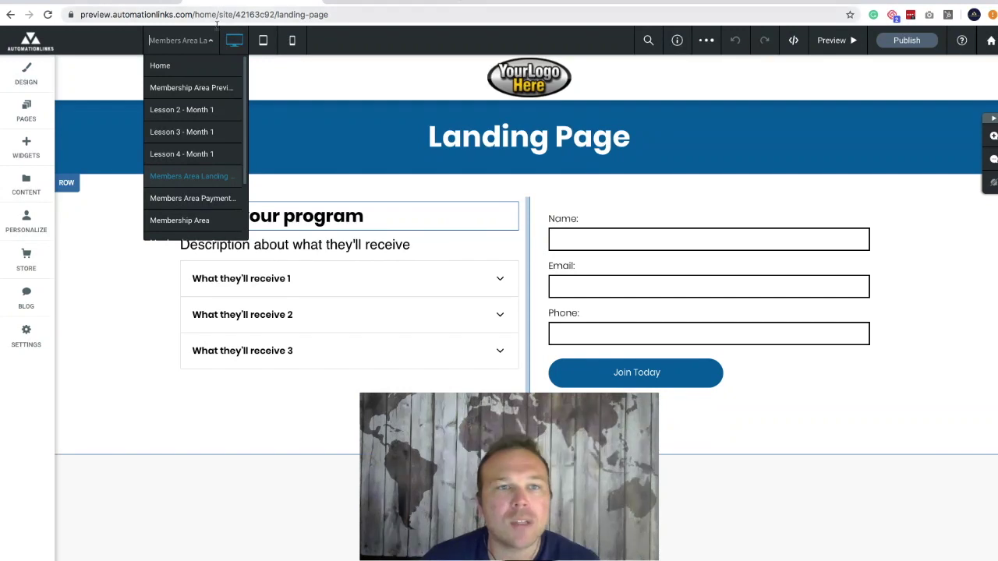
click(430, 190)
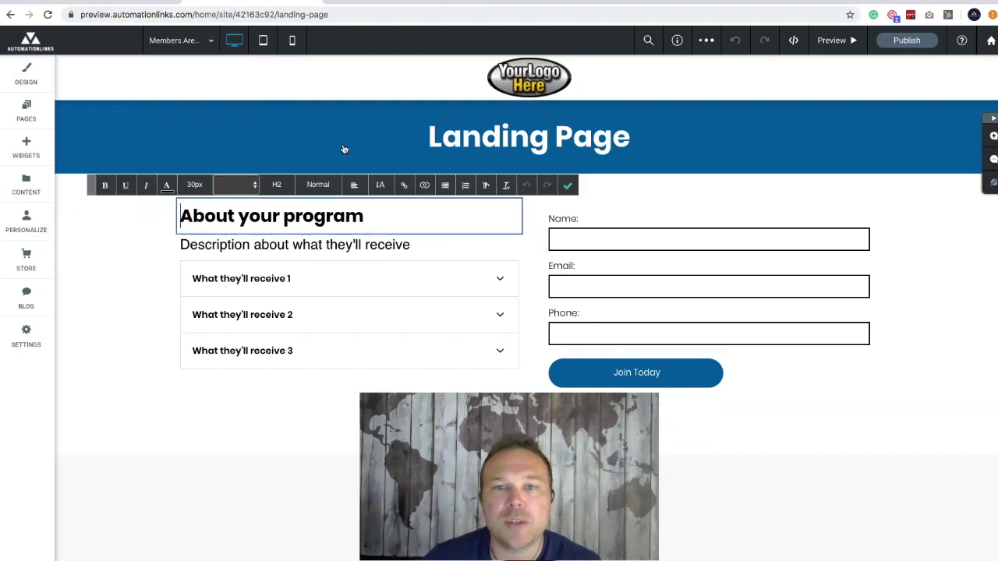
Replace the Landing Page heading text with 'Online Membership' and save it
click(508, 135)
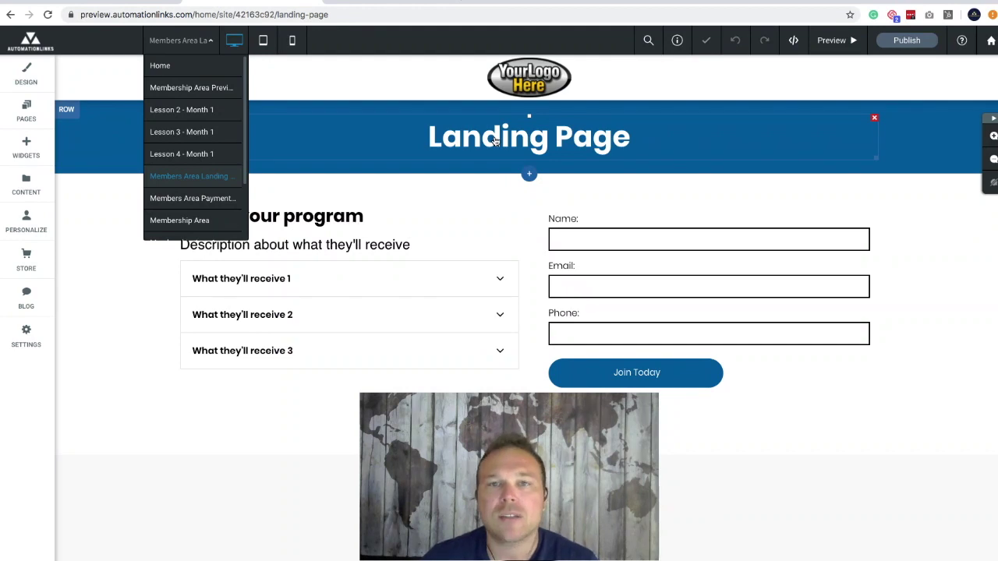
click(494, 141)
click(420, 135)
drag(419, 135, 668, 143)
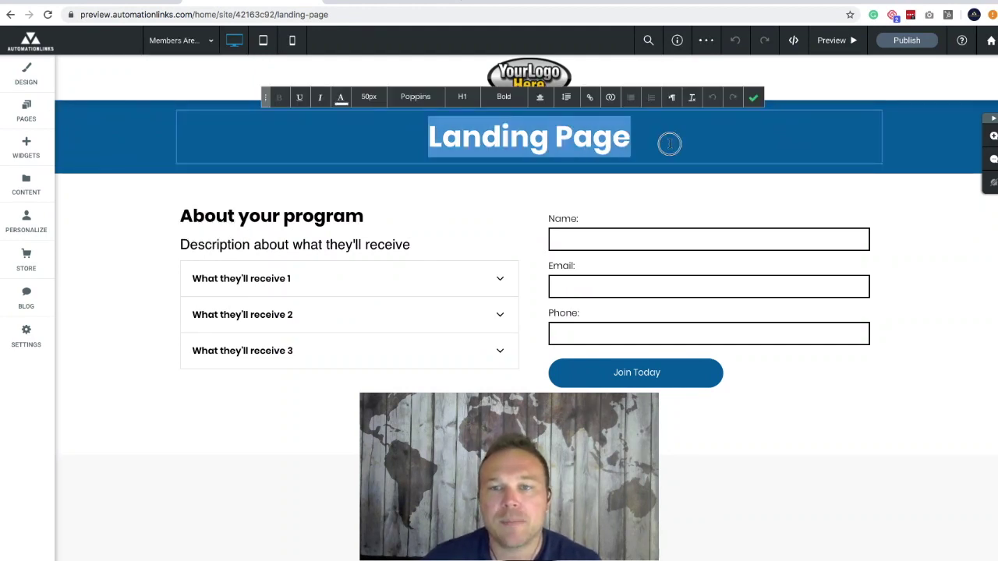
text(O)
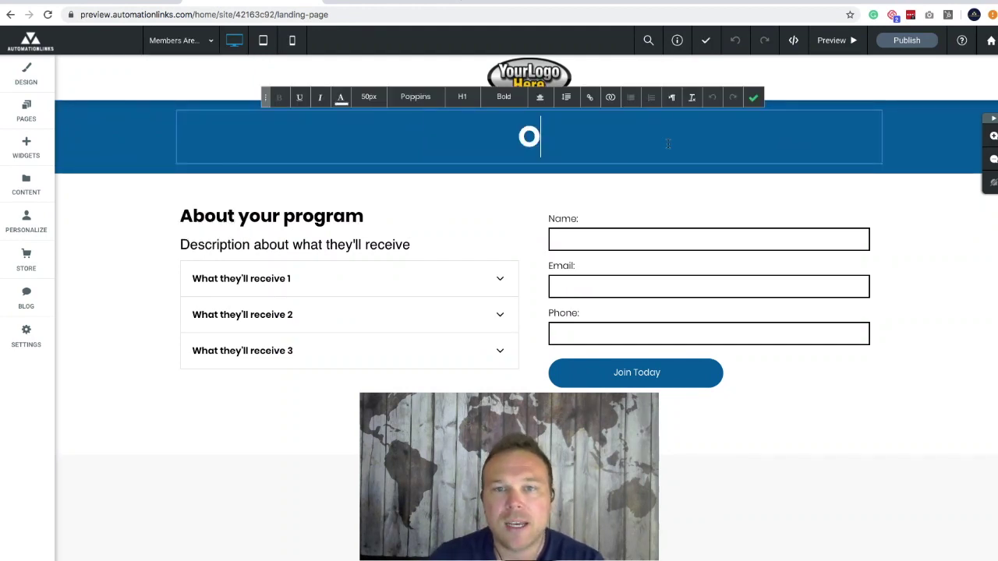
text(nline Membership)
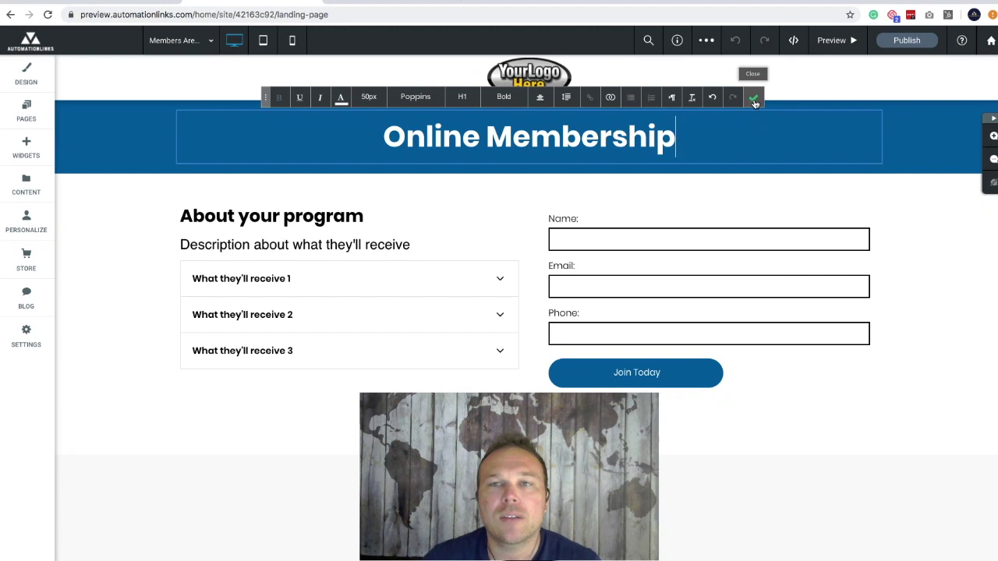
click(753, 103)
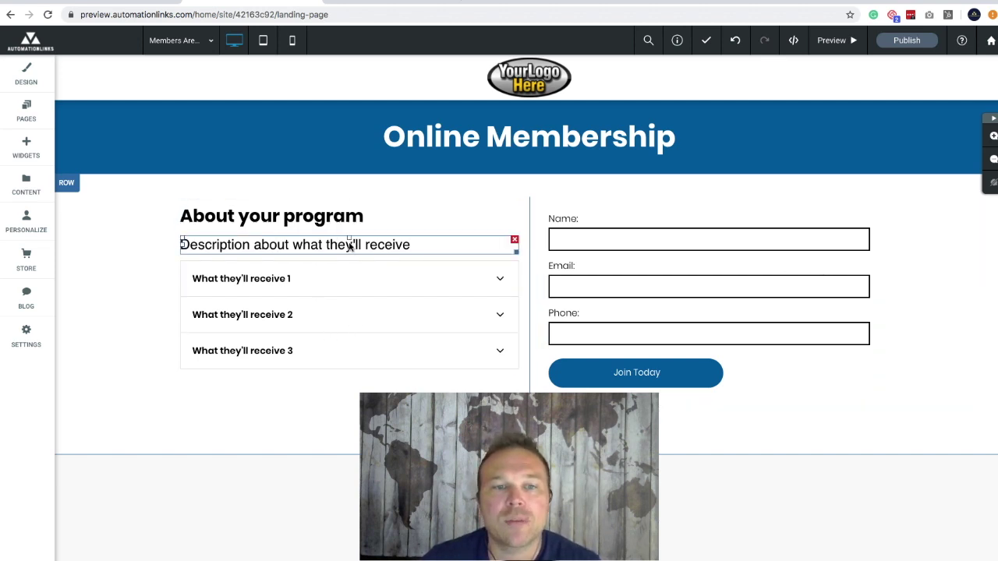
click(289, 218)
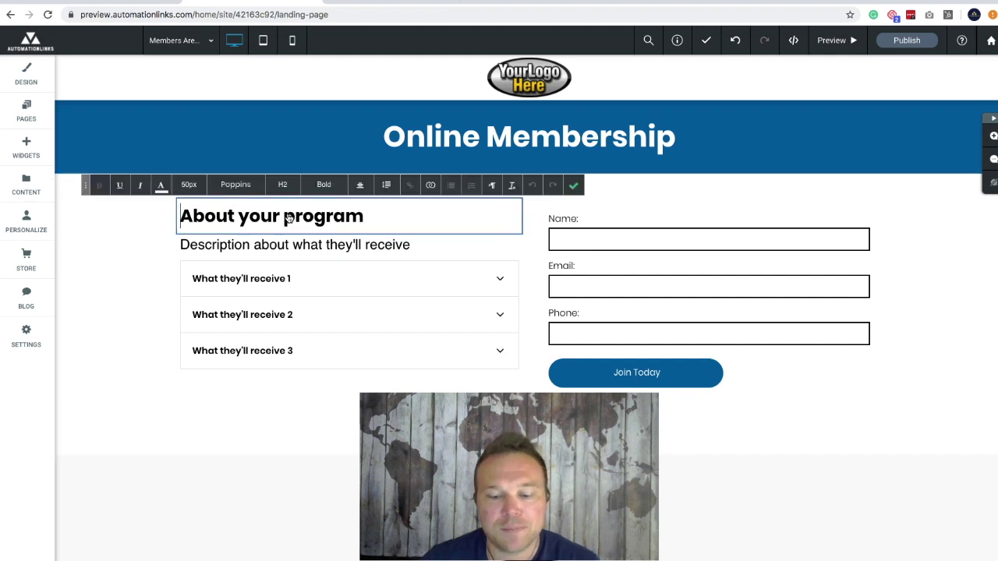
drag(272, 216, 326, 217)
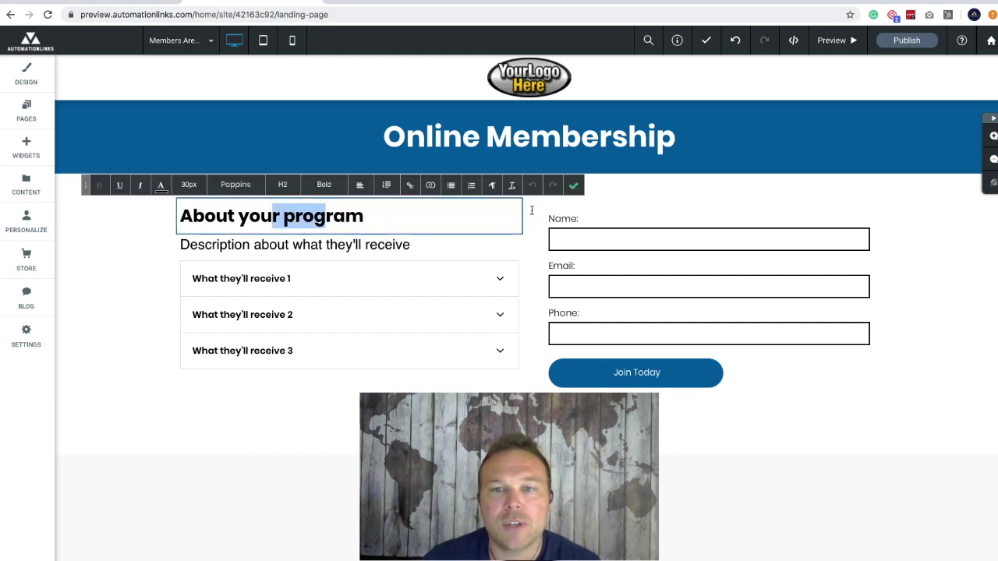
click(691, 187)
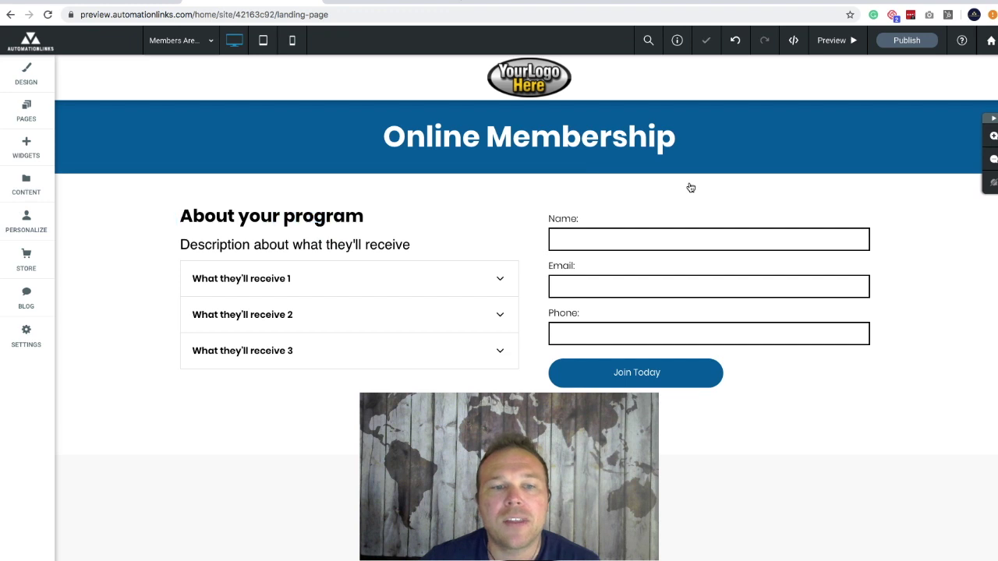
click(327, 293)
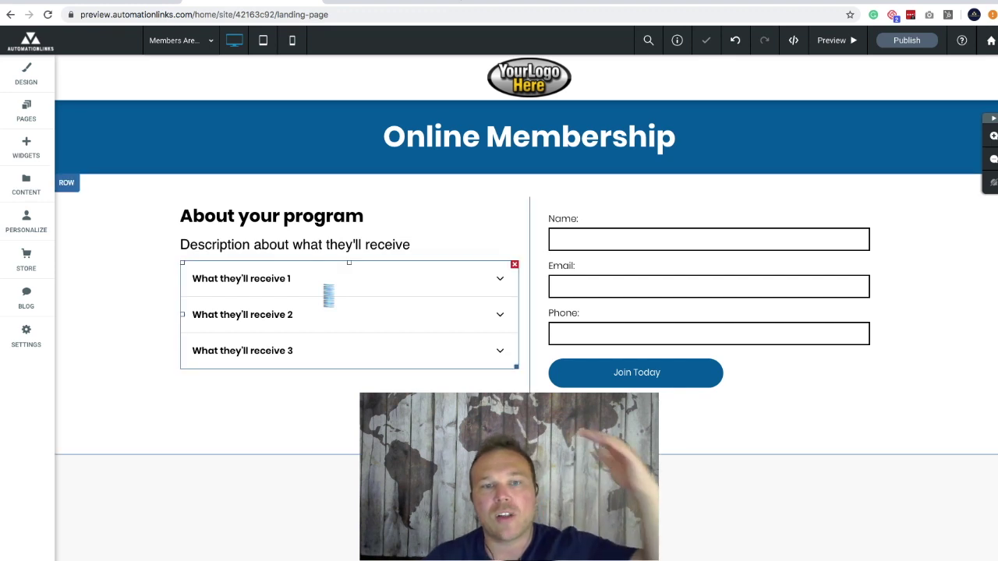
click(324, 290)
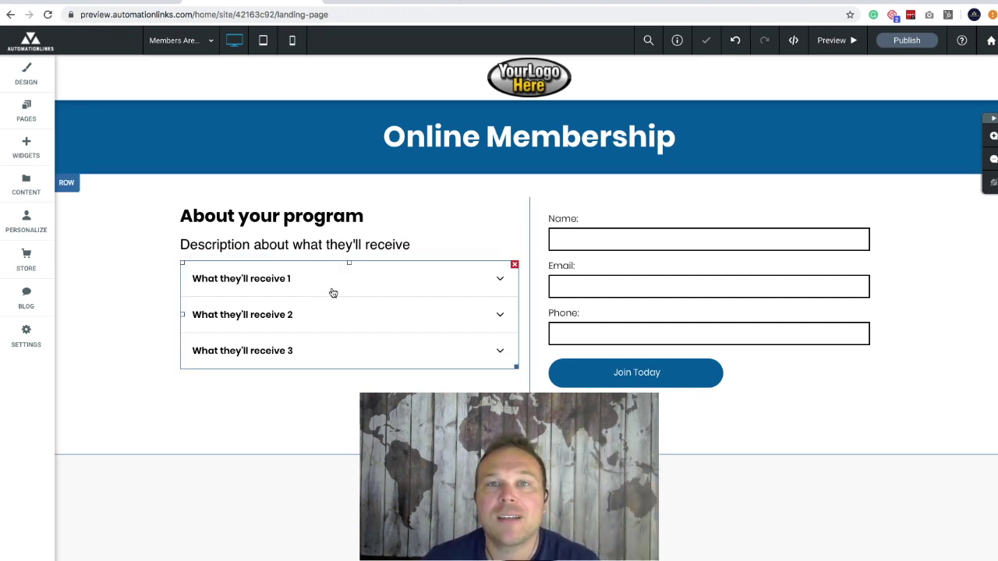
click(333, 292)
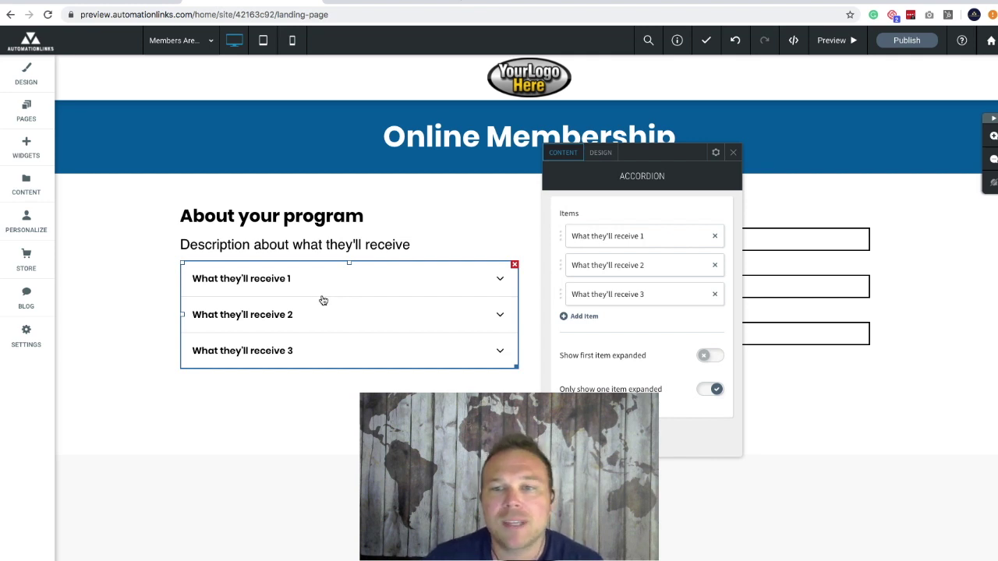
click(733, 156)
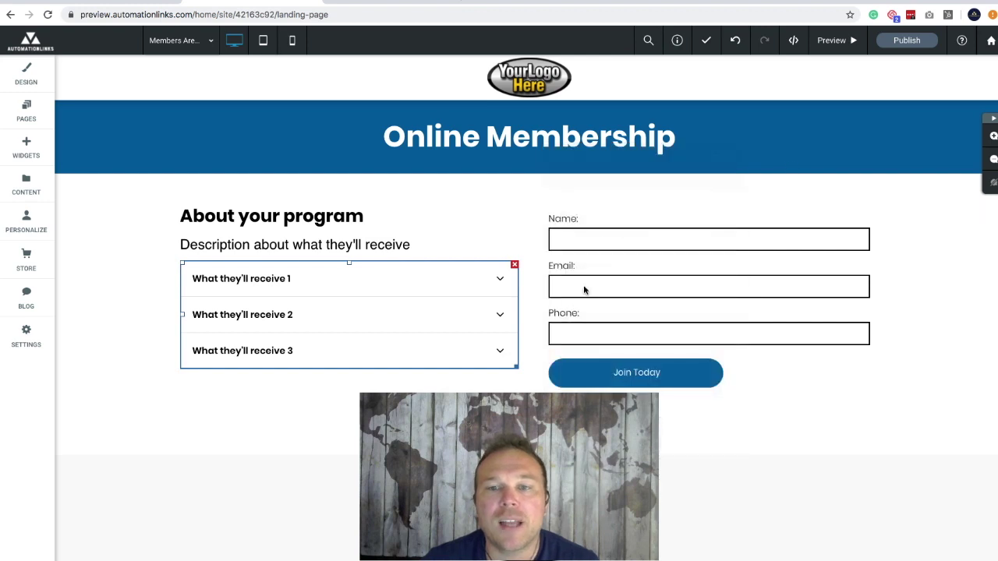
click(649, 275)
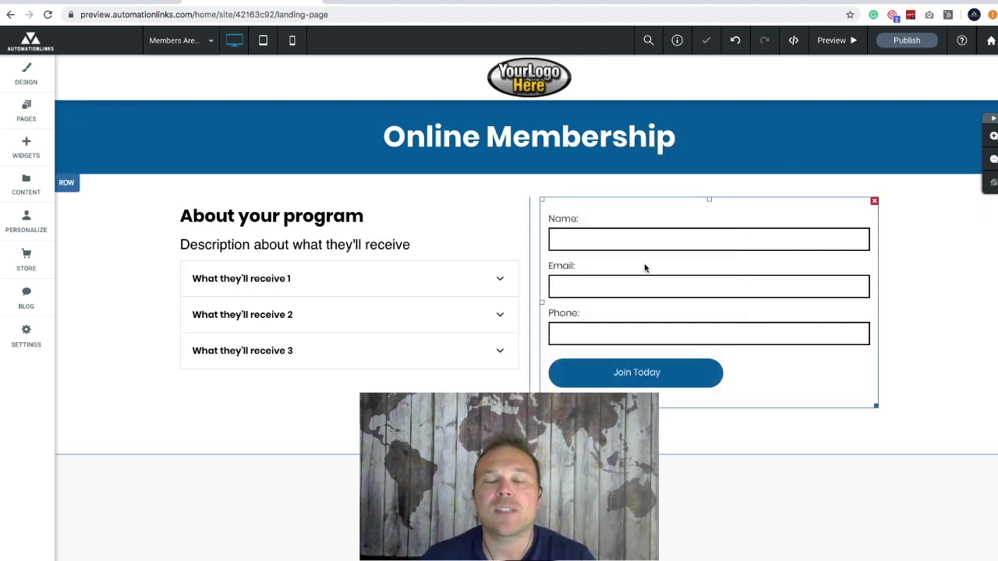
click(644, 268)
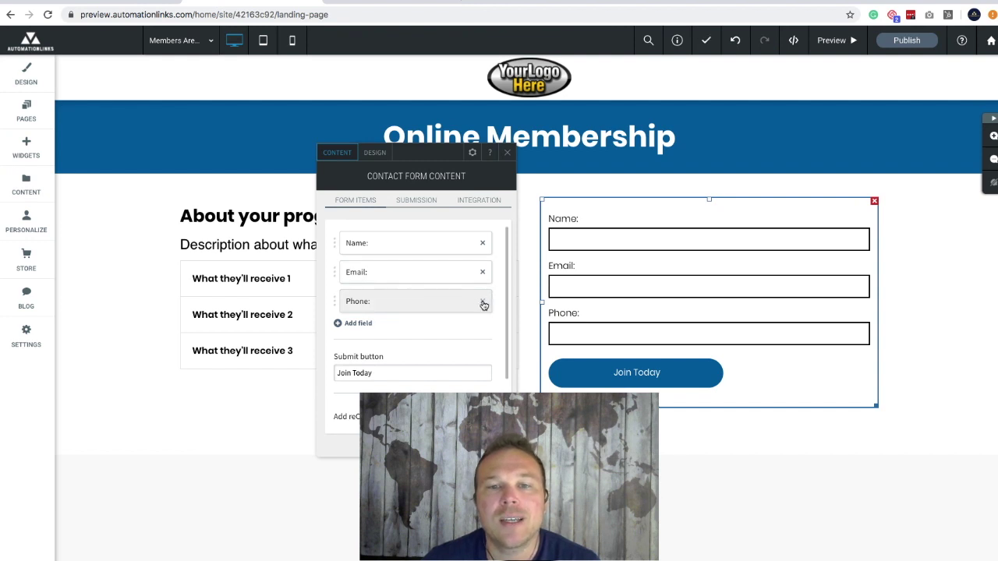
click(478, 200)
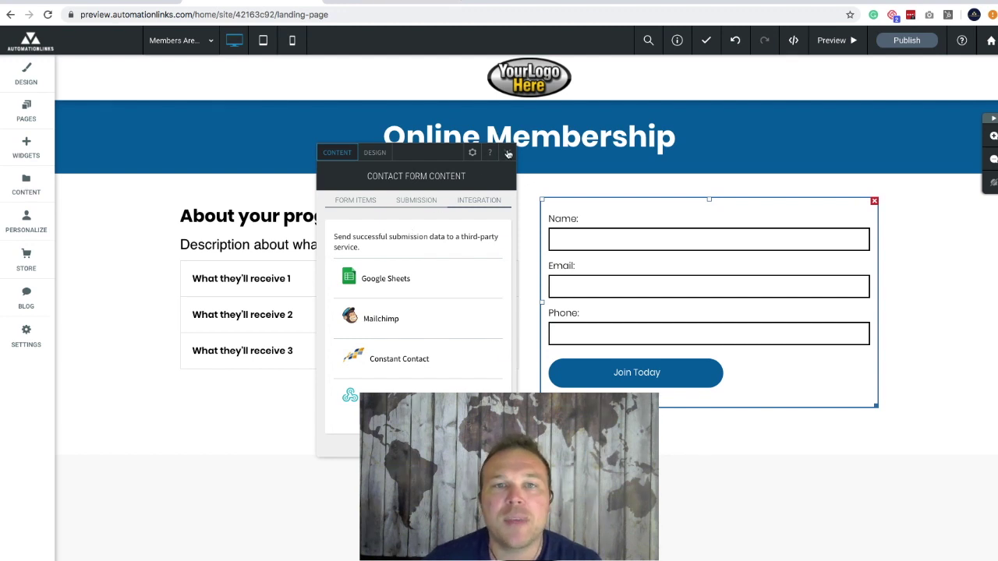
click(415, 3)
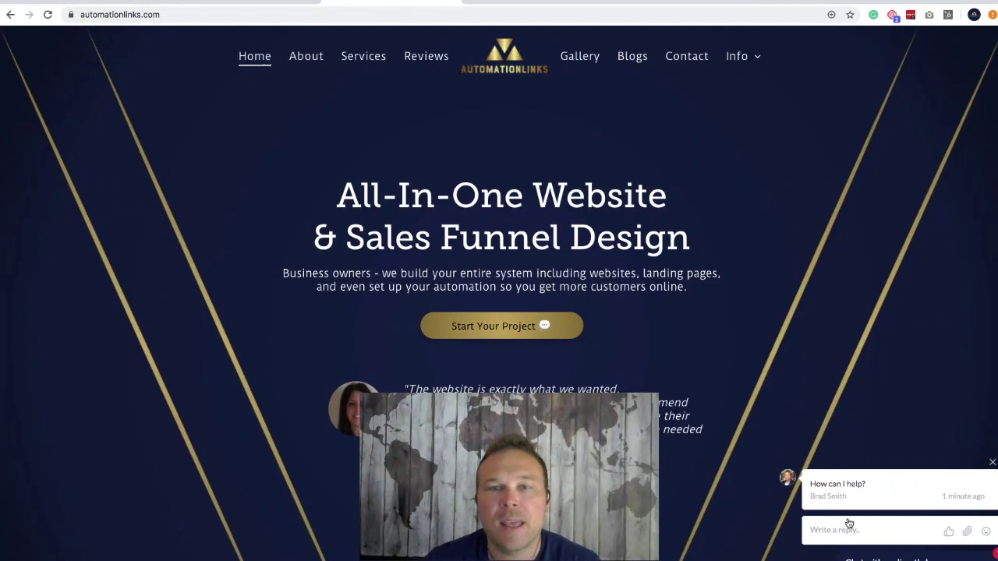
click(245, 4)
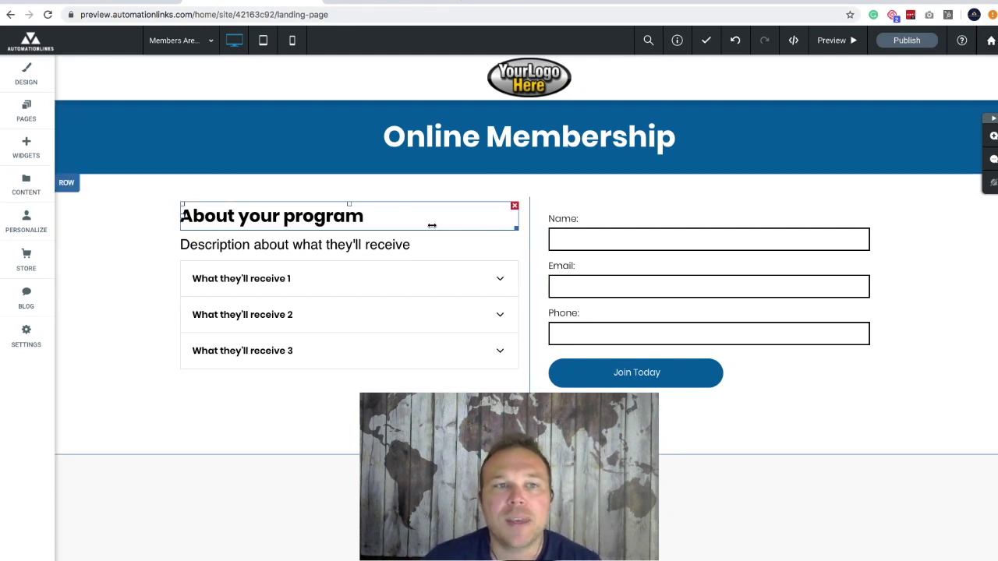
Switch to the Members Area Payment Page and select its What to expect heading
click(210, 42)
click(178, 198)
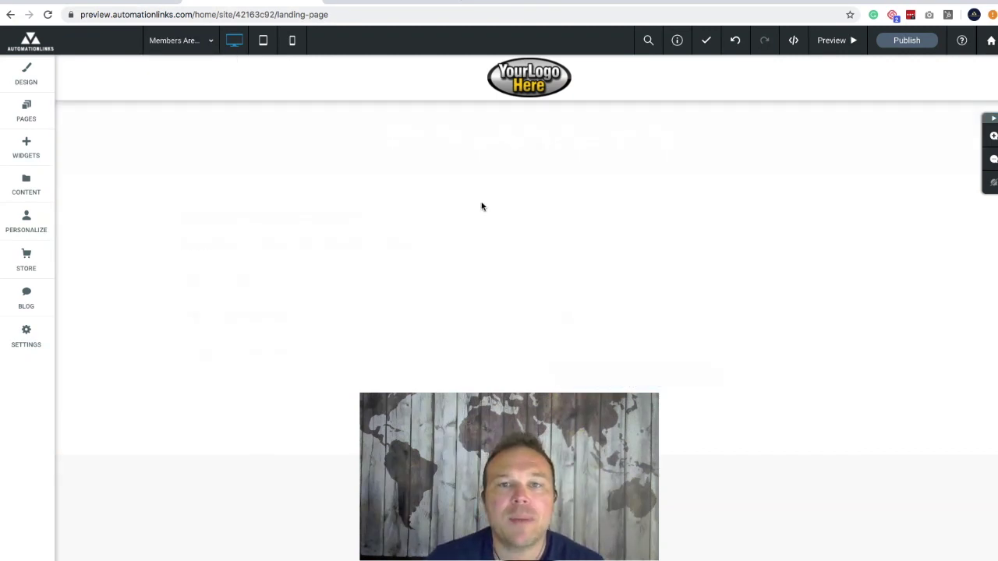
click(482, 207)
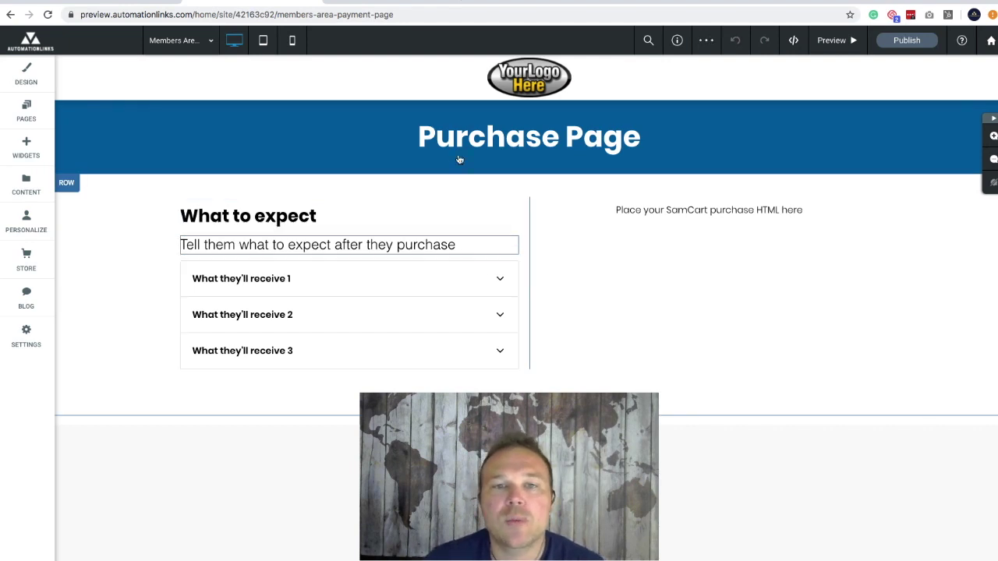
Inspect the Purchase Page heading and accordion, then choose the Membership Area page
click(591, 143)
click(377, 278)
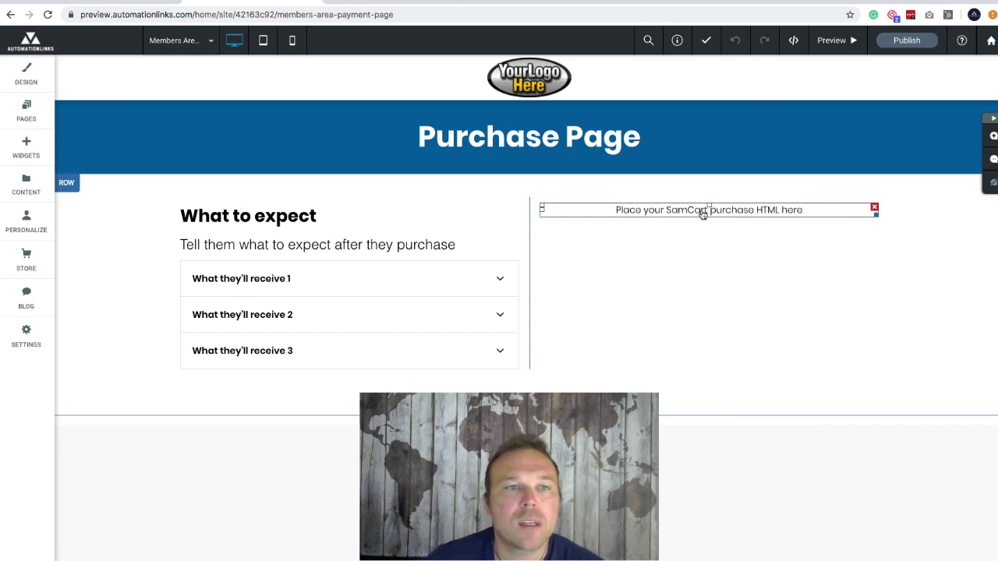
click(207, 43)
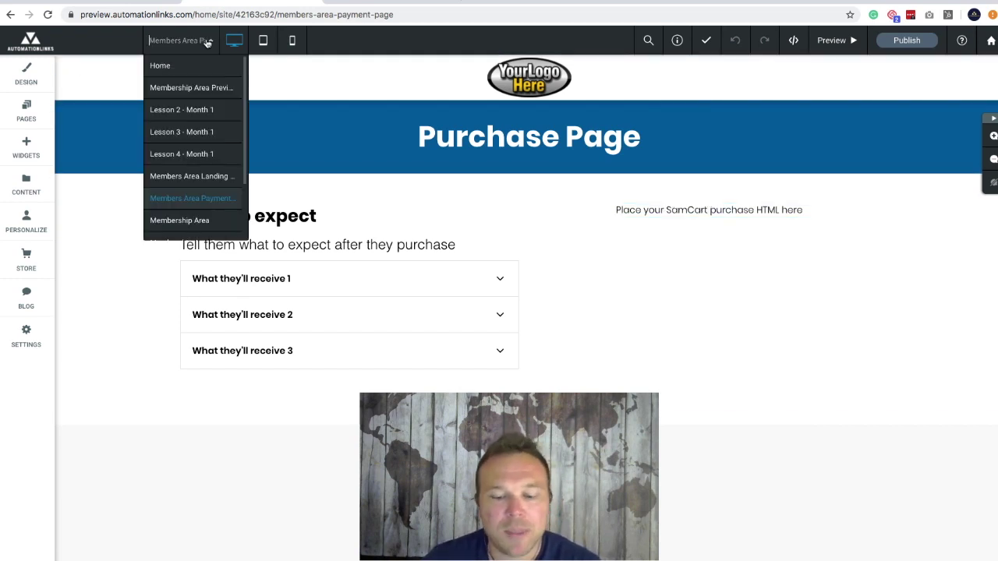
click(180, 221)
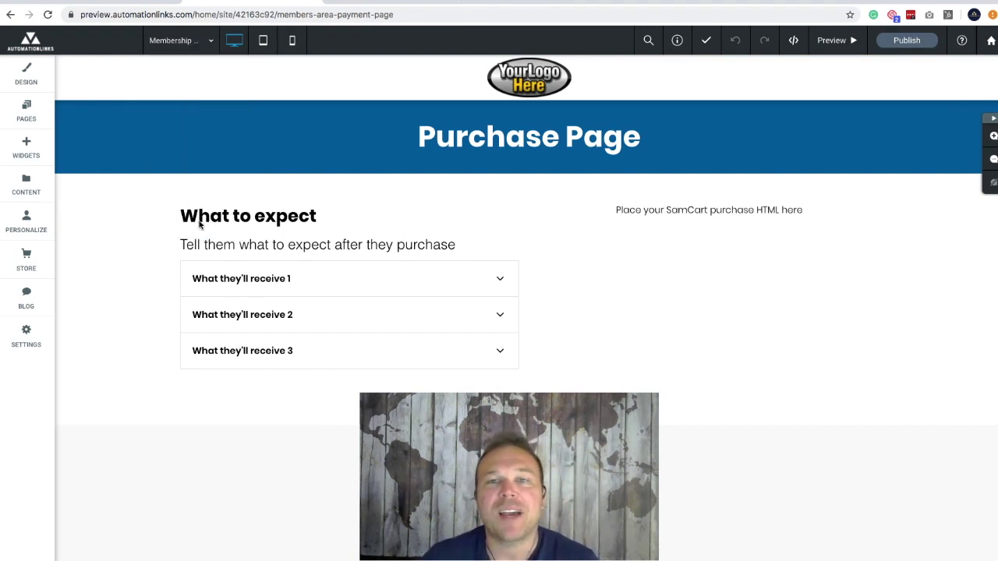